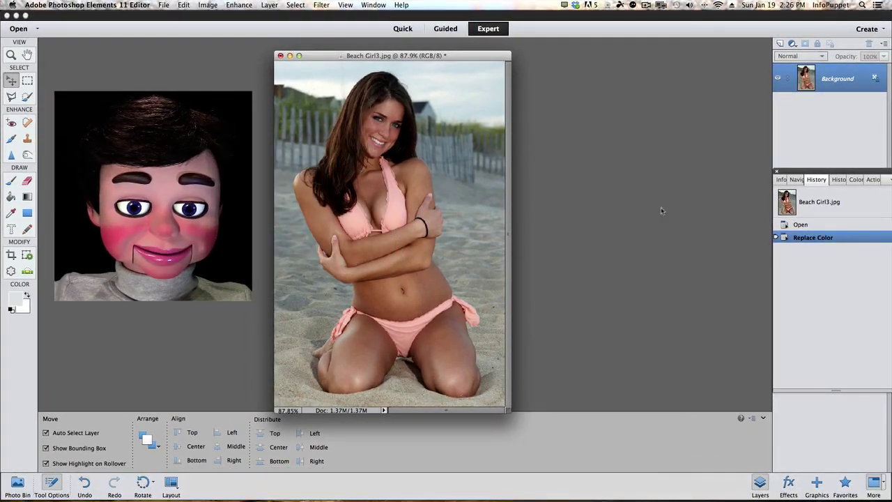
- Duplicate the Background layer of Beach Girl3.jpg into a Background copy and re-centre the window
left_click_drag(485, 56, 351, 53)
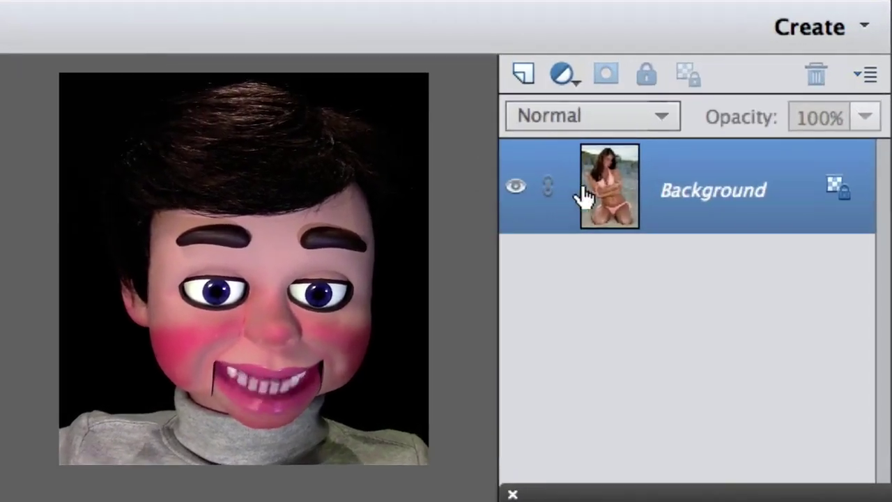
right_click(612, 195)
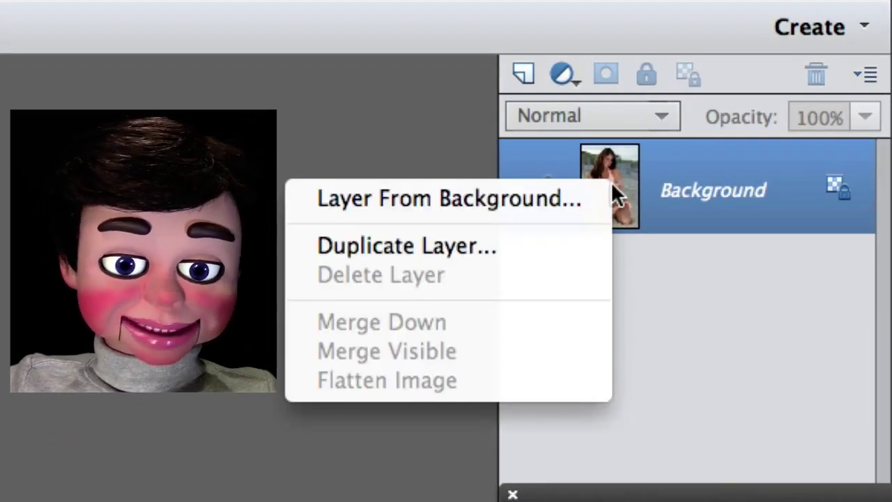
left_click(485, 247)
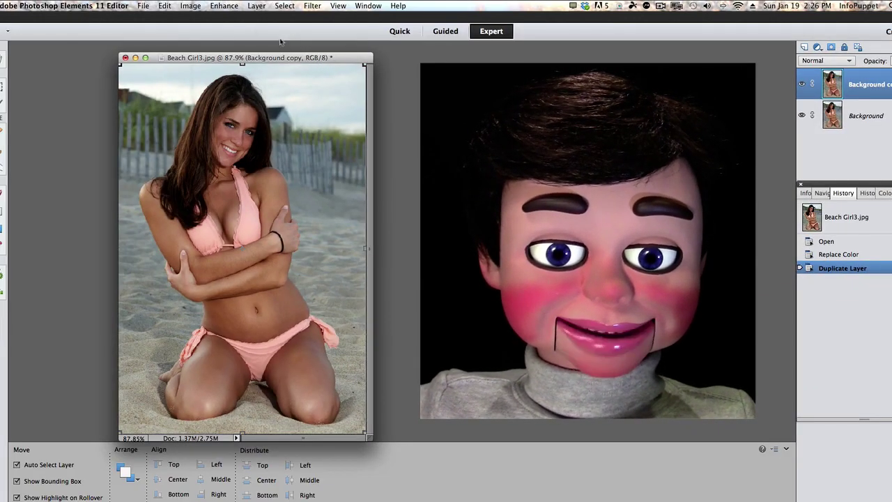
left_click_drag(265, 60, 561, 57)
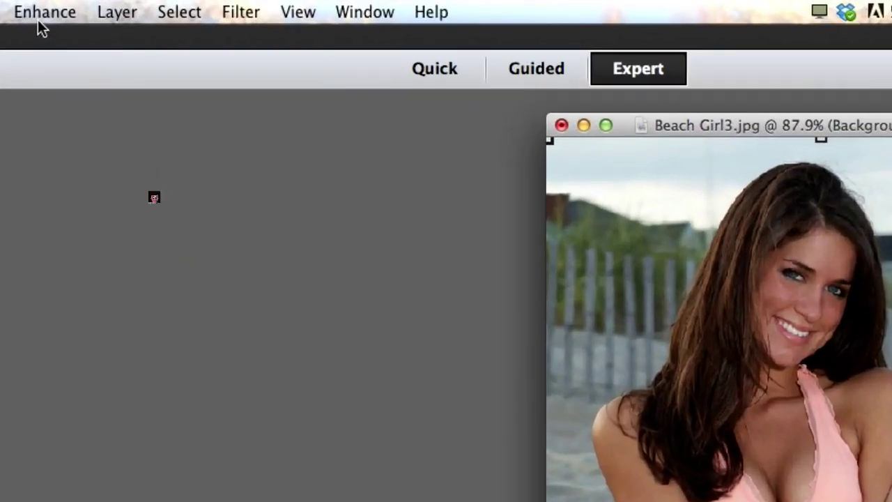
- Use Replace Color to swap the sampled sand for near-white at Fuzziness 200, Lightness +79
left_click(65, 16)
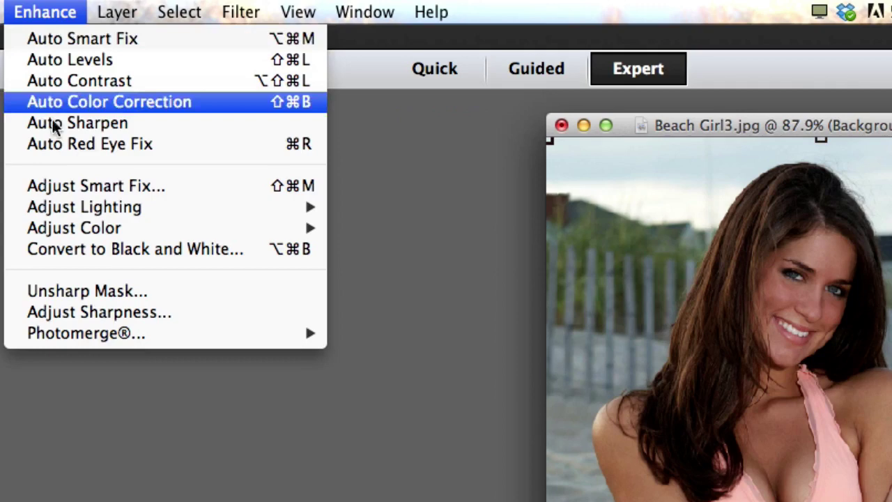
mouse_move(64, 230)
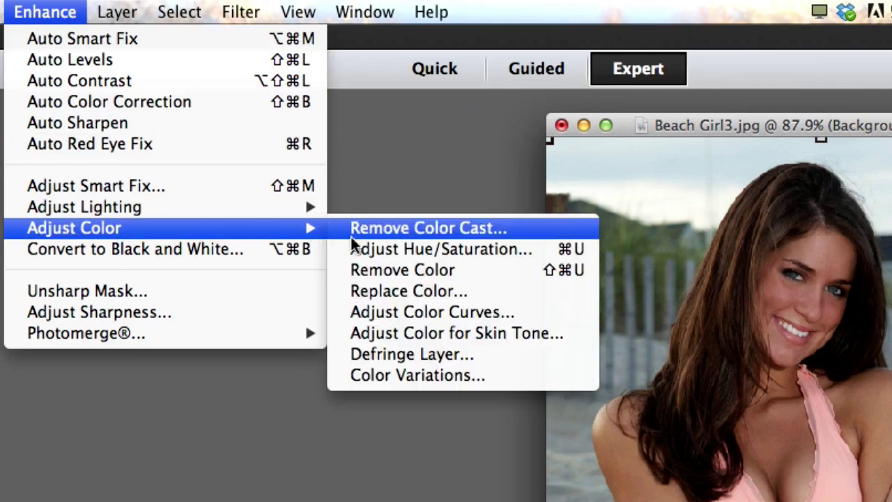
left_click(378, 288)
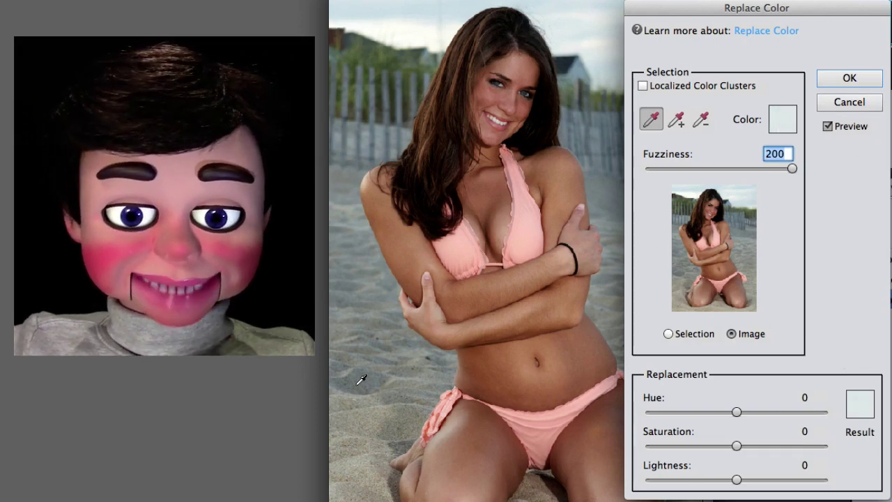
left_click(413, 372)
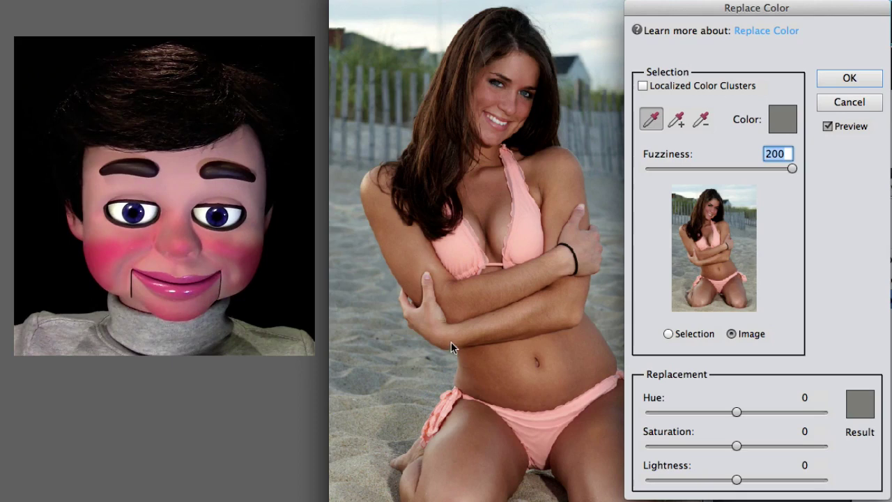
left_click(859, 416)
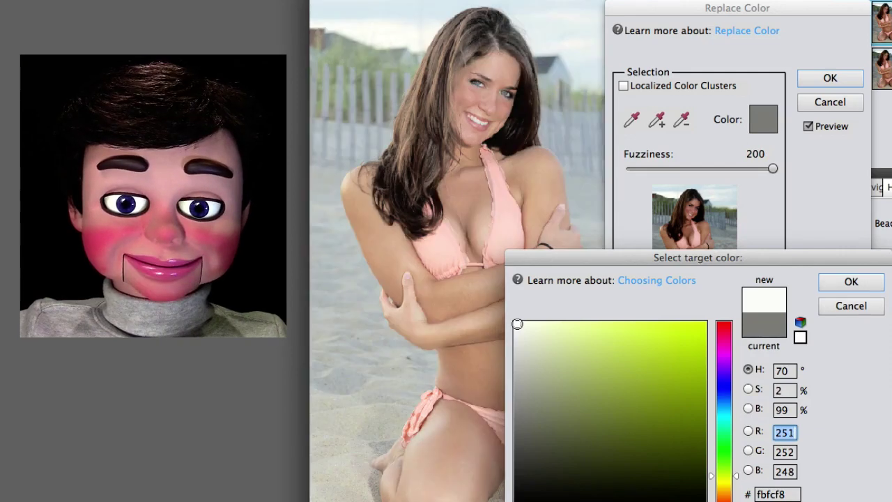
left_click(873, 285)
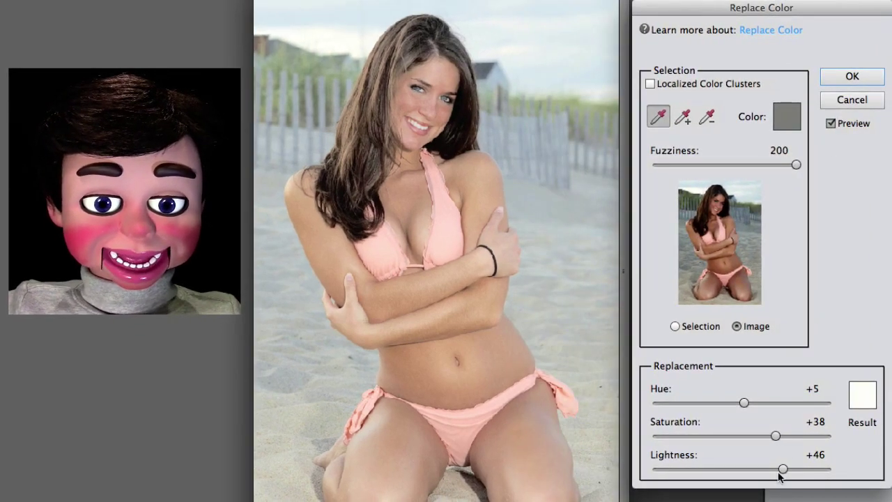
left_click_drag(800, 471, 813, 470)
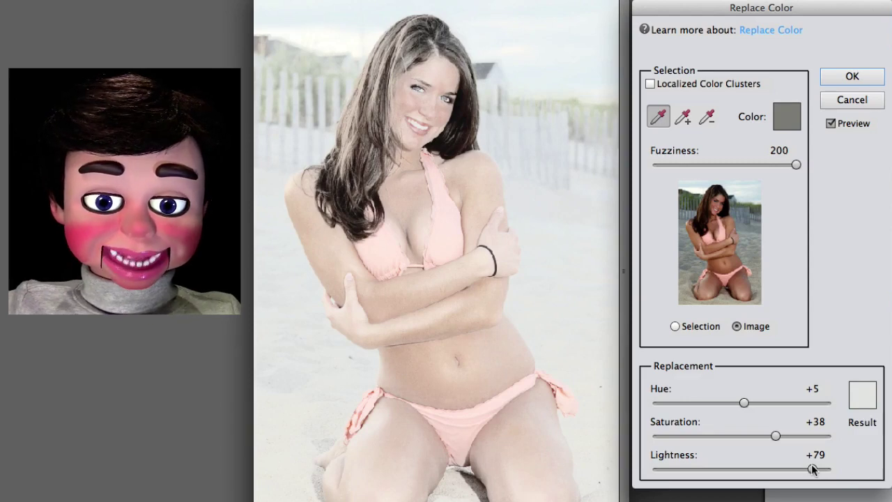
- Apply the colour replacement and toggle the Background copy to compare it with the original
left_click(852, 78)
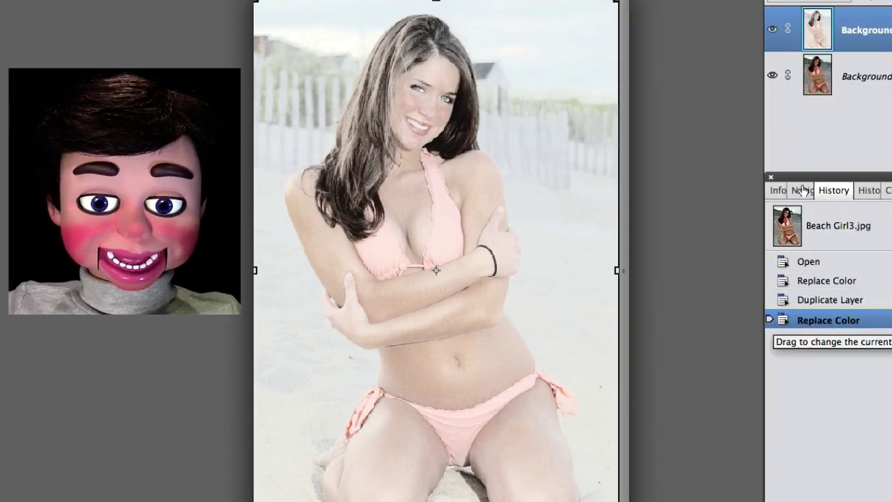
left_click(774, 30)
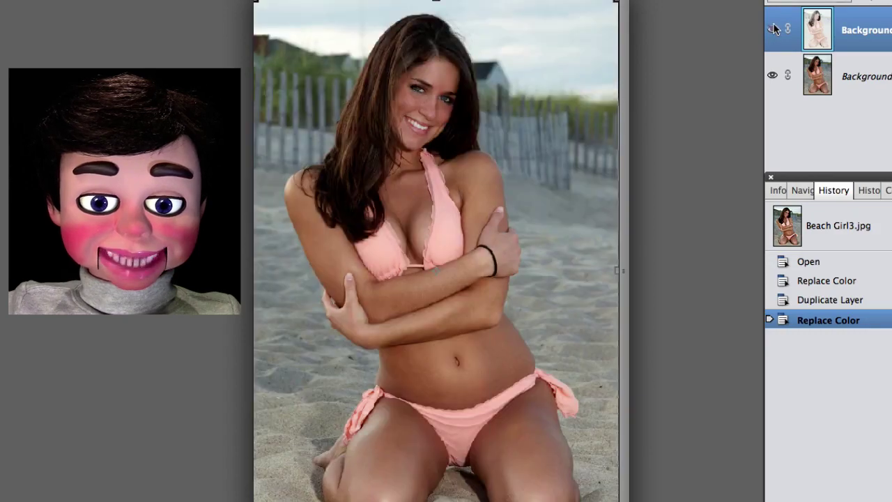
left_click(774, 30)
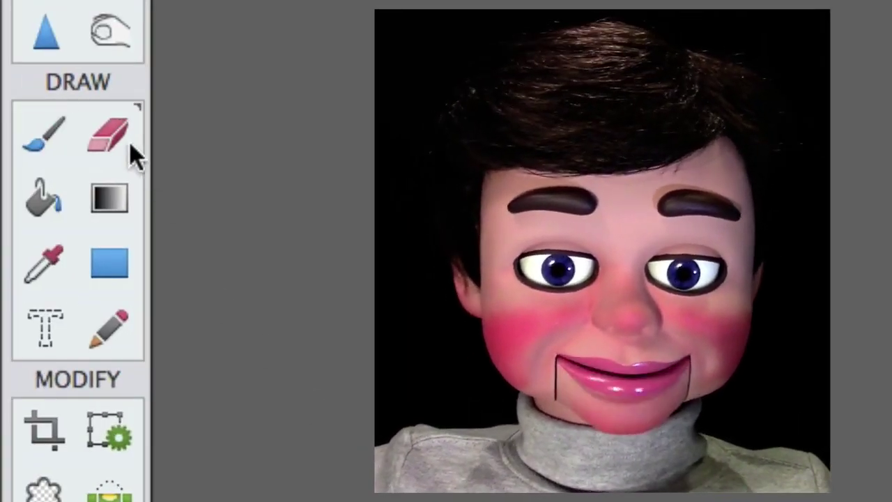
- Magic-erase the pale sky at the top and the pale background and sand at the right
left_click(131, 148)
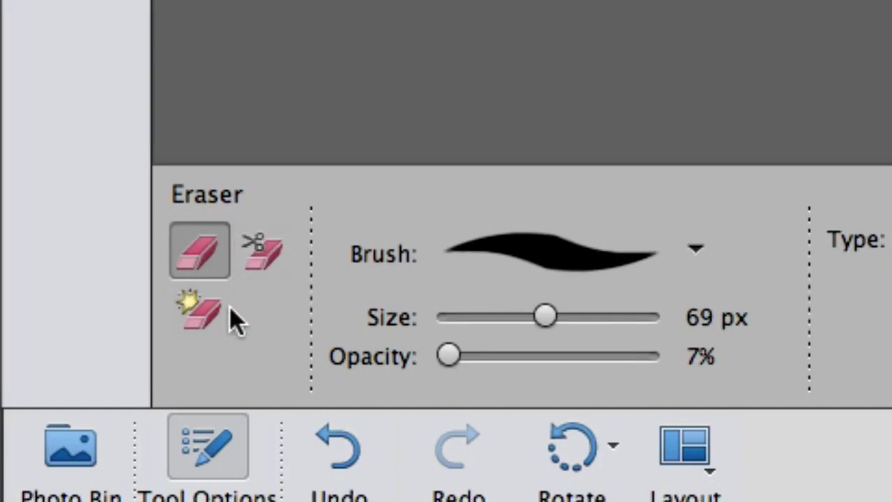
left_click(191, 310)
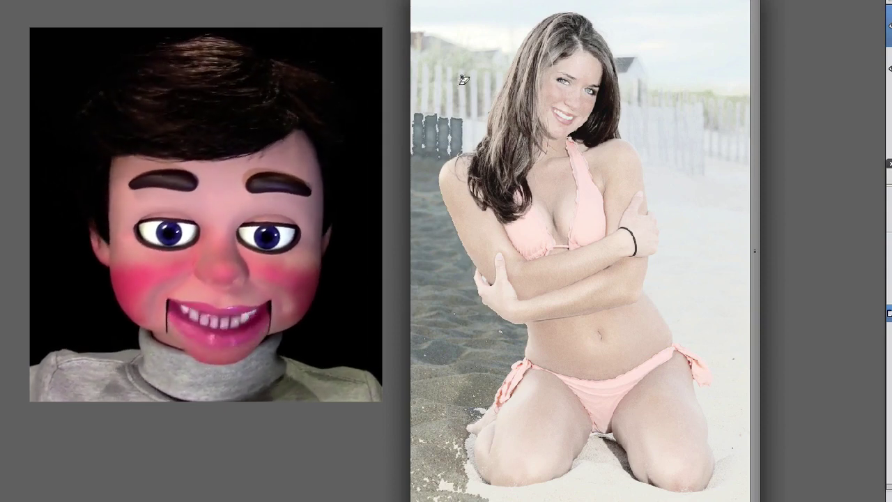
left_click(638, 88)
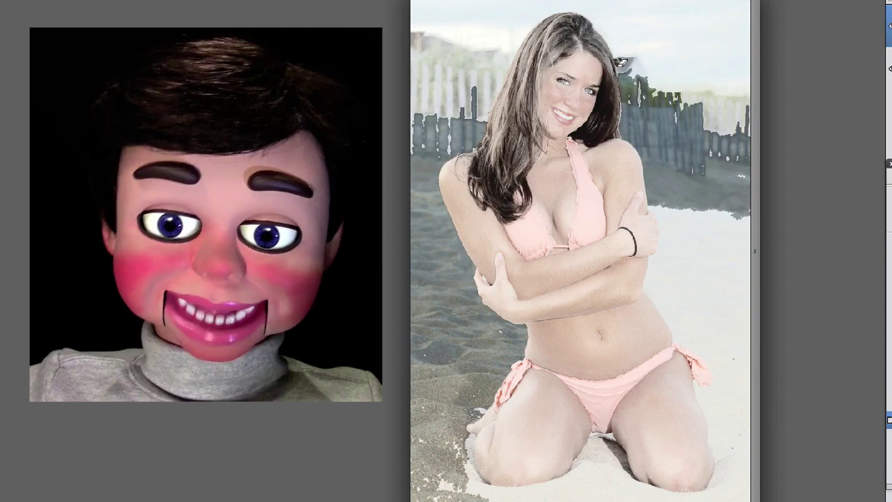
left_click(631, 80)
left_click(501, 48)
left_click(683, 279)
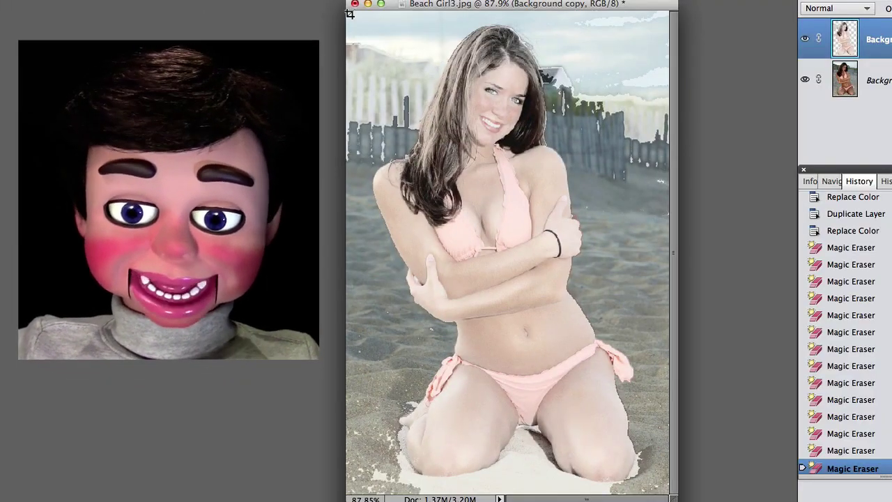
- Crop off the bottom strip of the beach photo and switch to the freehand Eraser
left_click_drag(350, 14, 664, 421)
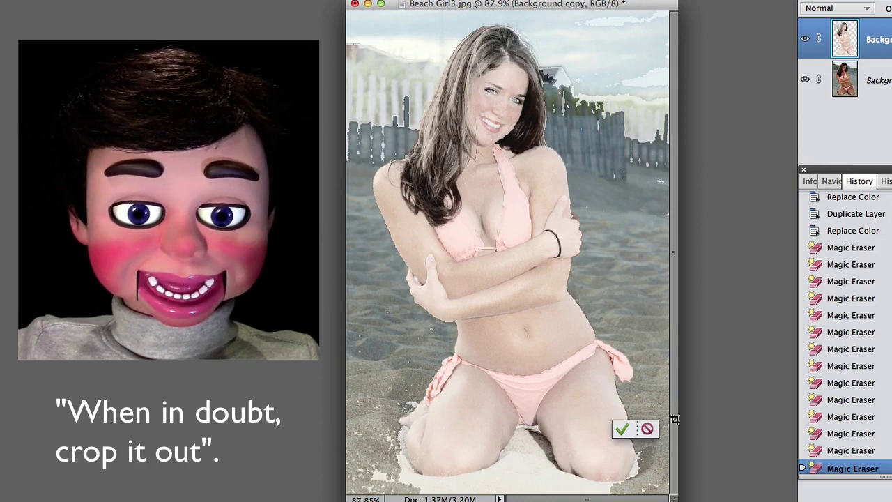
key("Return")
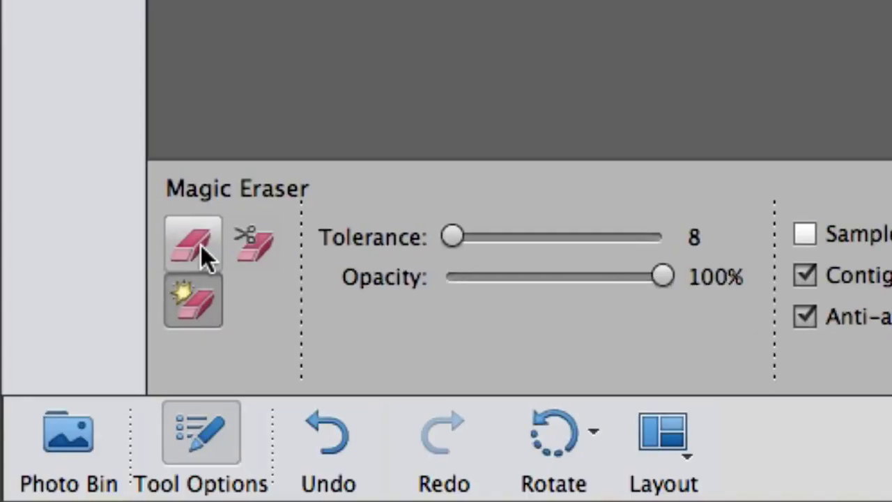
left_click(200, 245)
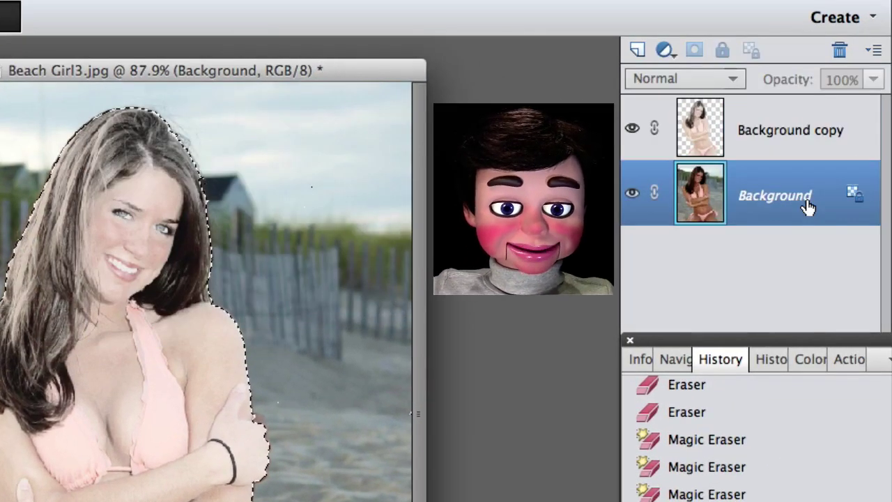
- Hide the Background copy and convert the locked Background into an editable Layer 0
left_click(632, 129)
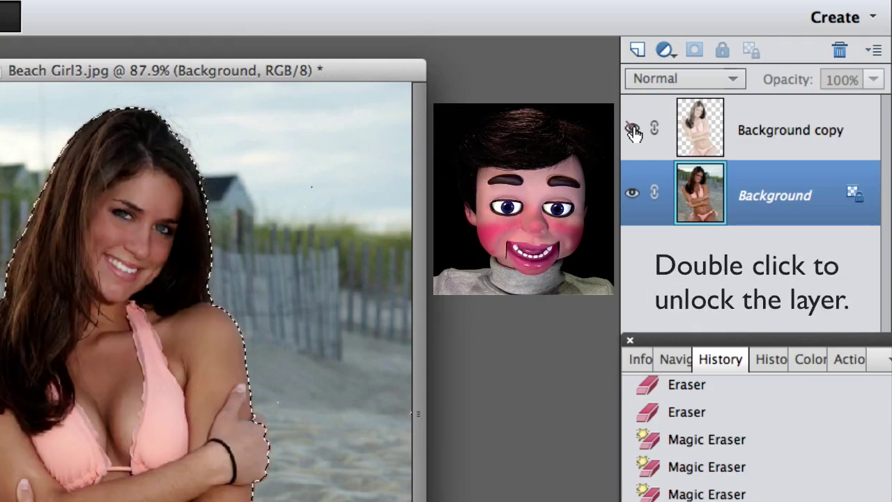
double_click(853, 195)
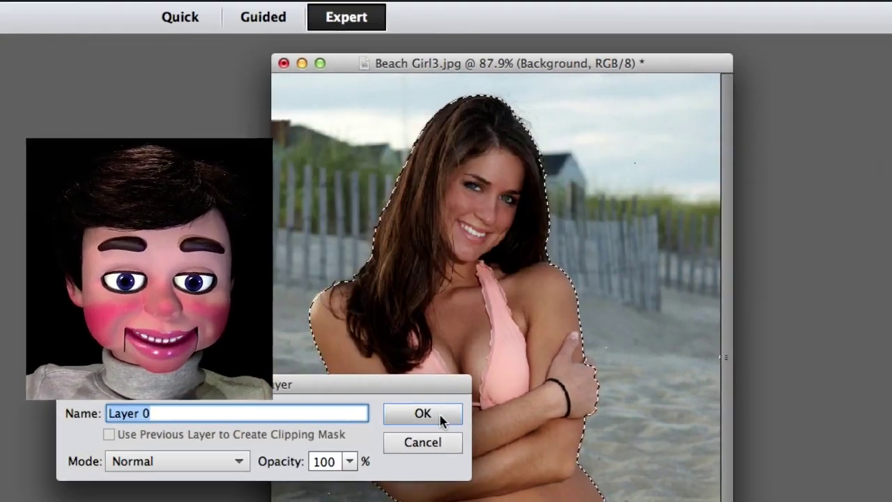
left_click(439, 420)
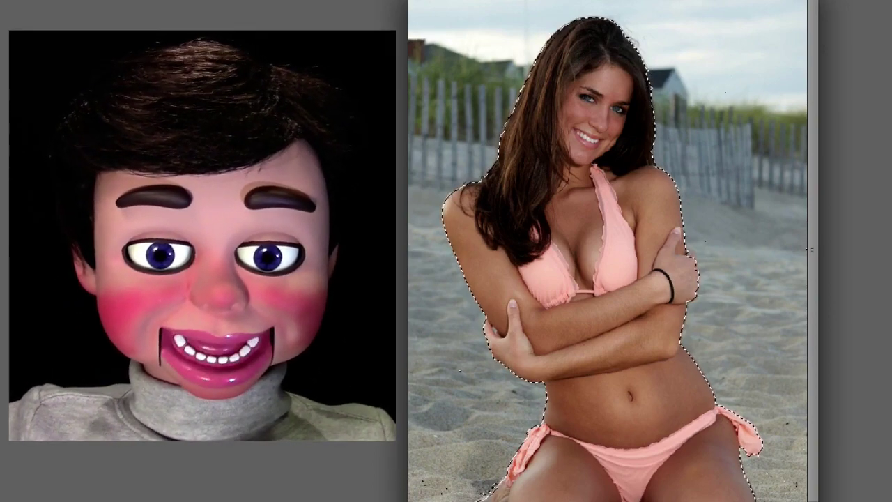
scroll(462, 481, "up", 1)
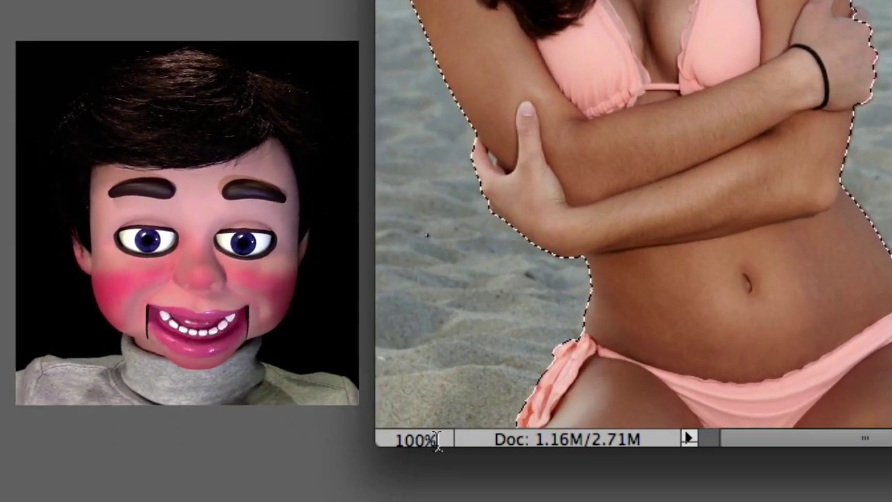
- Zoom the beach photo to 300%
left_click(384, 445)
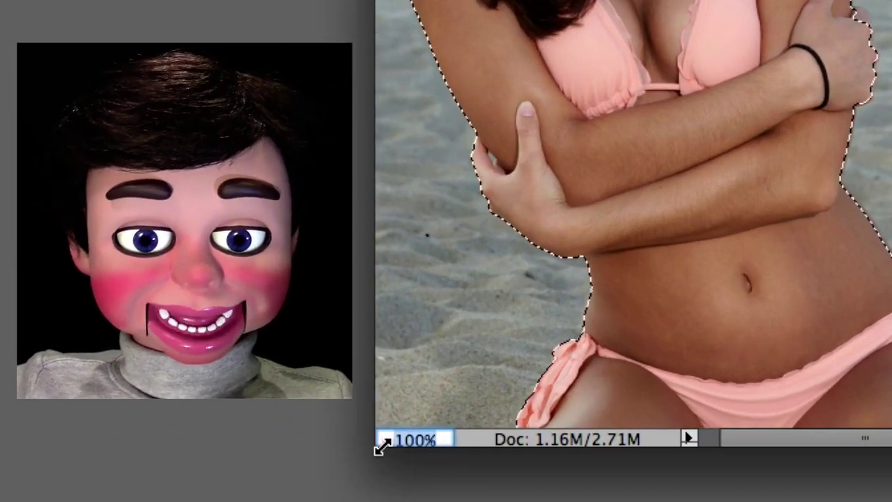
type("300")
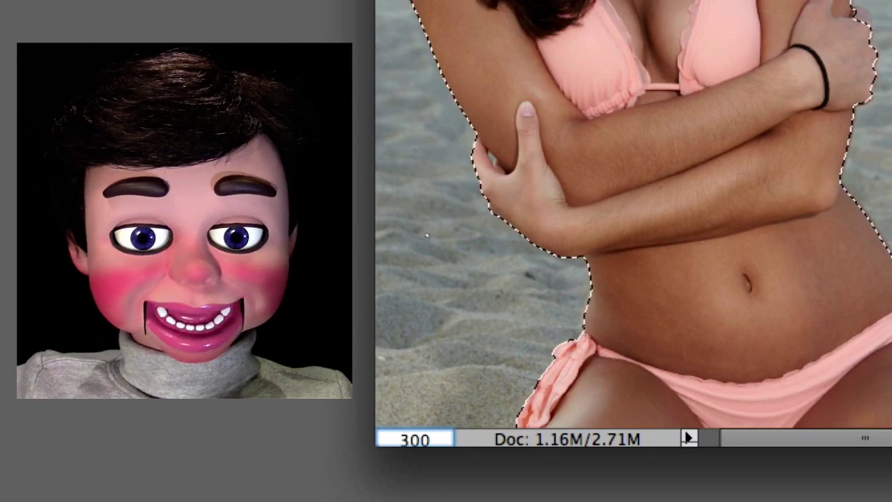
key("Return")
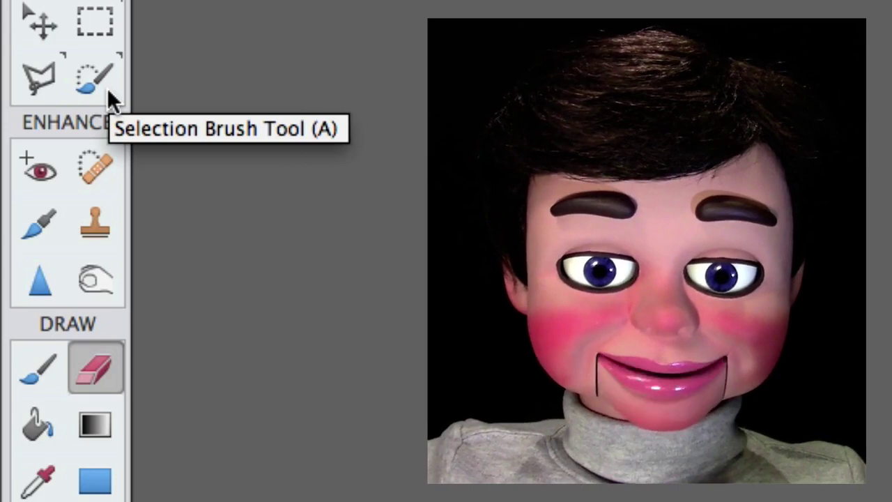
- Refine the figure's selection with the Selection Brush along her shoulder, arm and hand
left_click(108, 89)
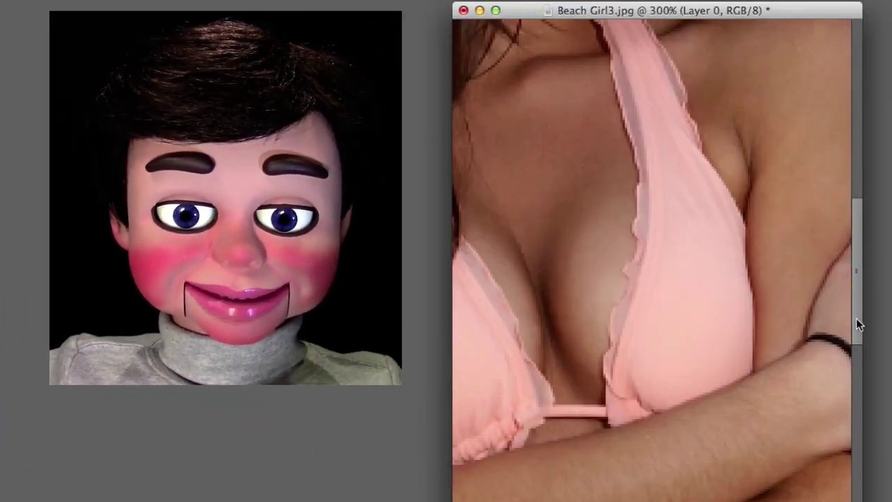
left_click_drag(871, 253, 872, 118)
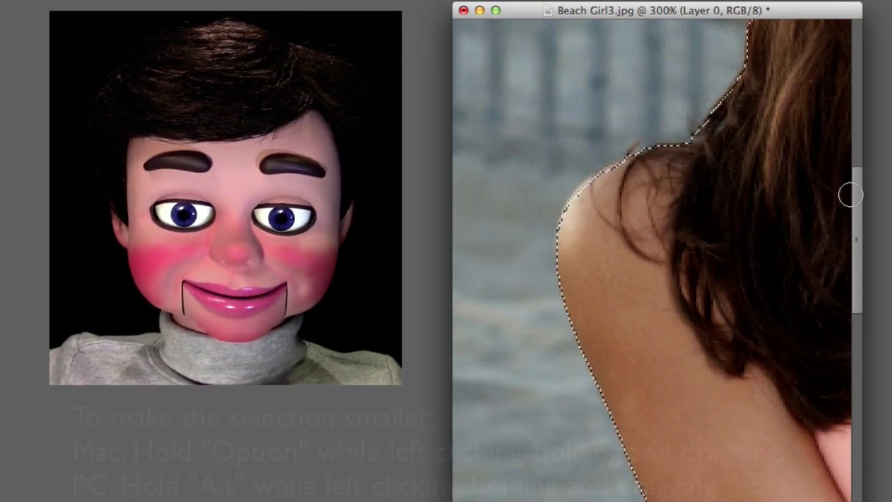
left_click_drag(862, 190, 841, 273)
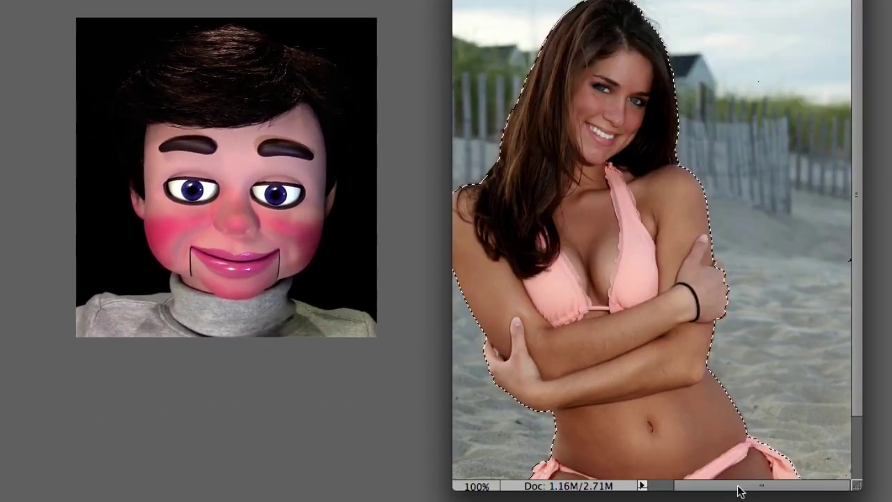
left_click_drag(739, 491, 720, 491)
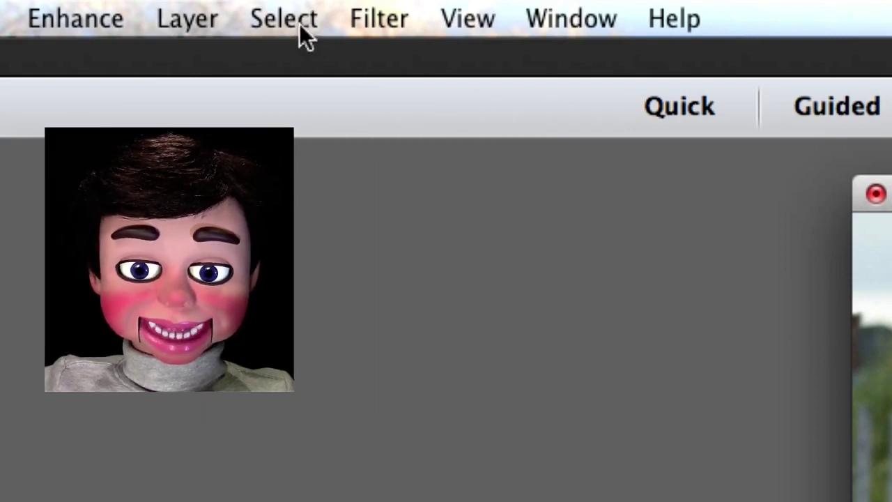
- Invert the selection so it covers the beach background instead of the woman
left_click(299, 25)
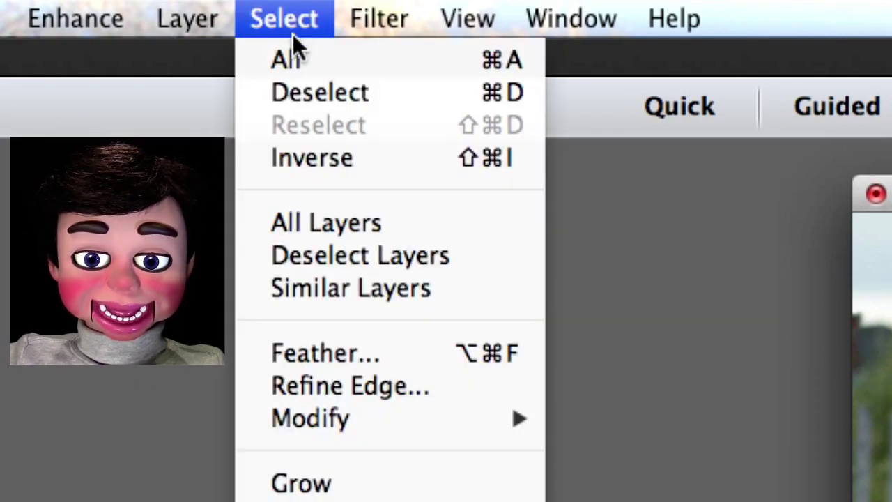
left_click(293, 163)
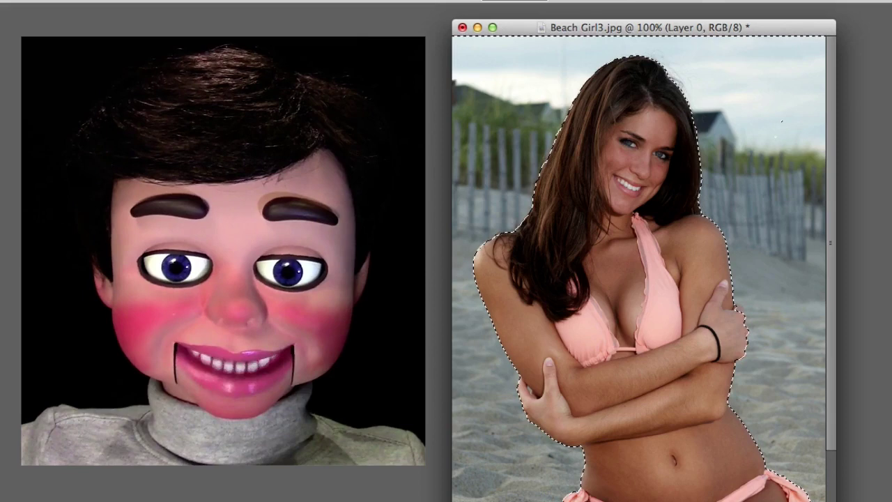
scroll(639, 268, "left", 2)
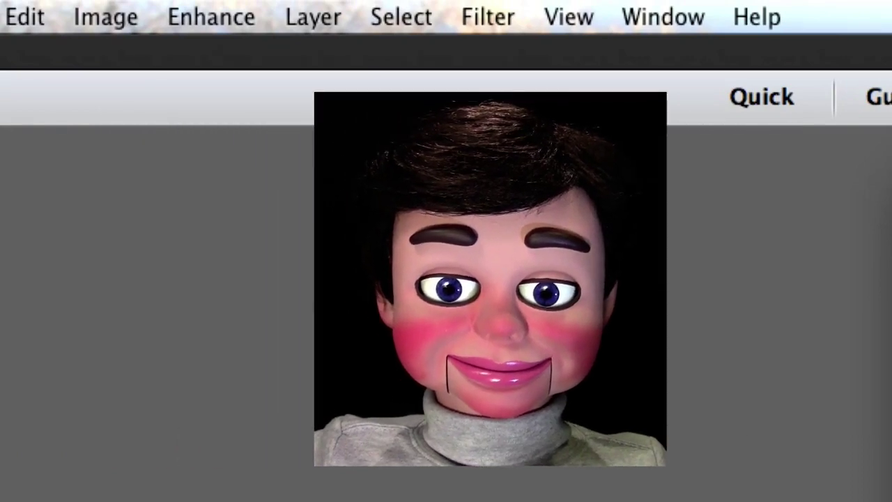
- Feather the selection by 1 pixel, delete the background, and deselect
left_click(426, 18)
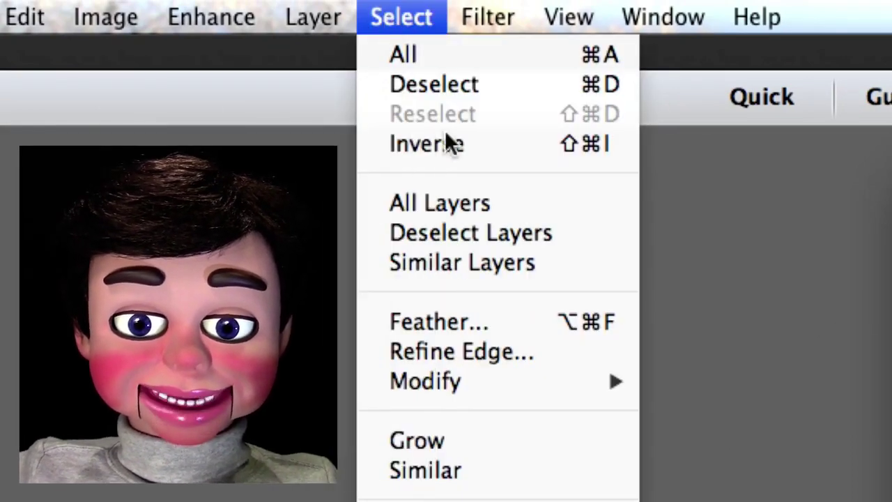
left_click(456, 321)
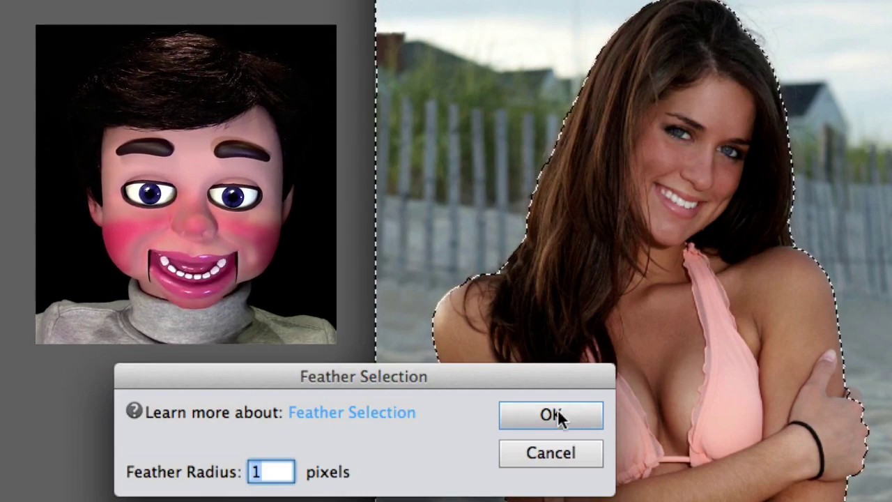
left_click(558, 412)
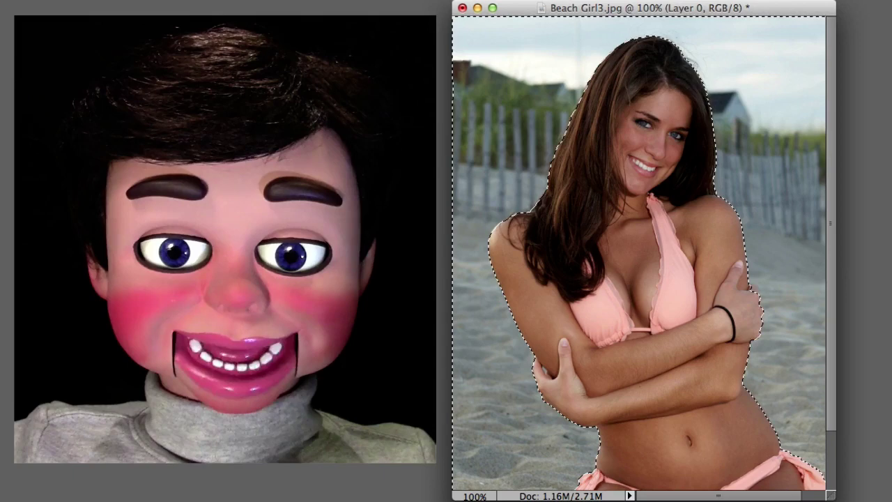
key("Delete")
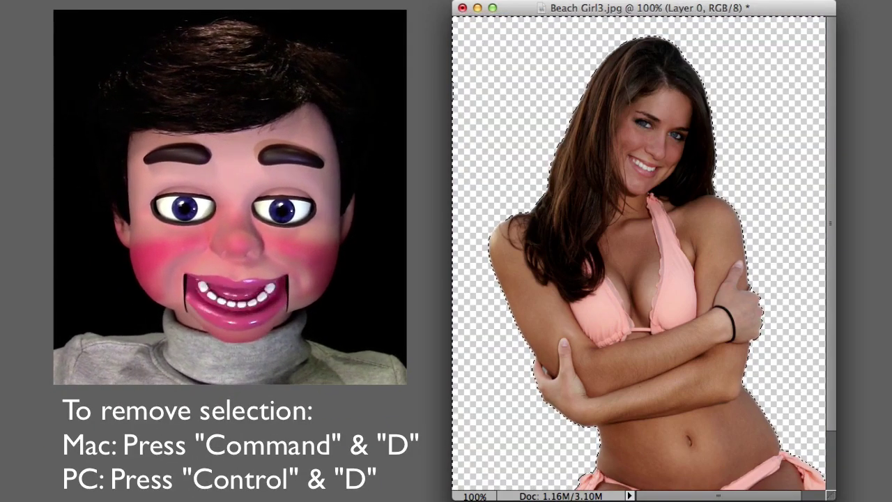
key("super+d")
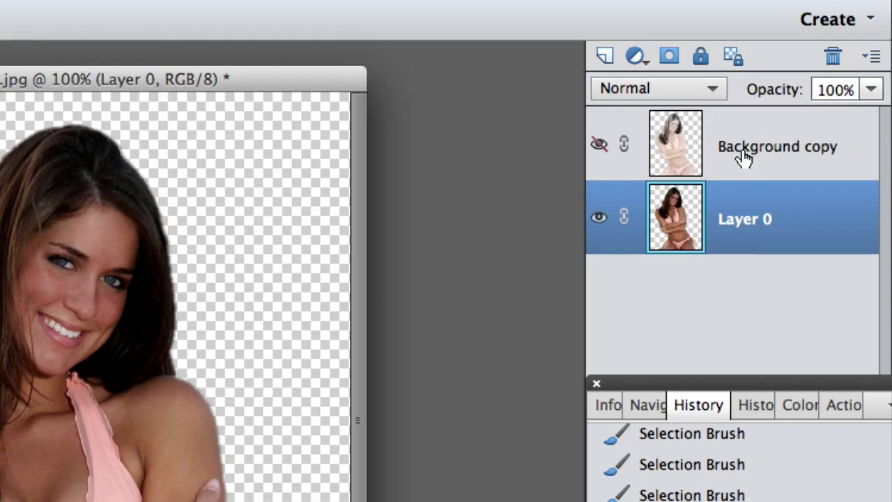
- Delete the Background copy layer
left_click(739, 158)
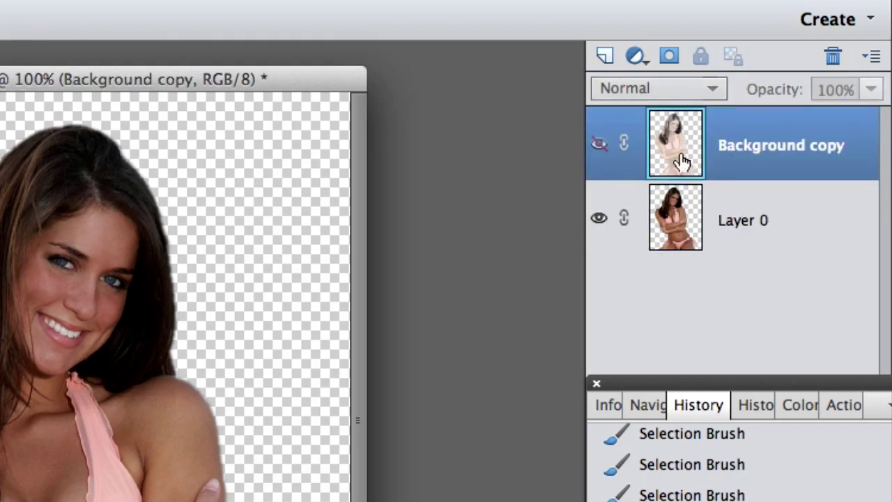
left_click(599, 145)
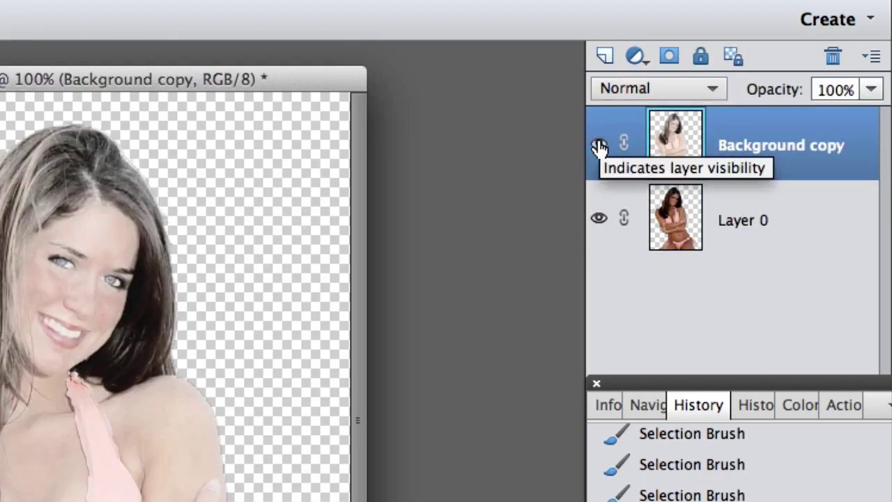
left_click_drag(774, 152, 832, 56)
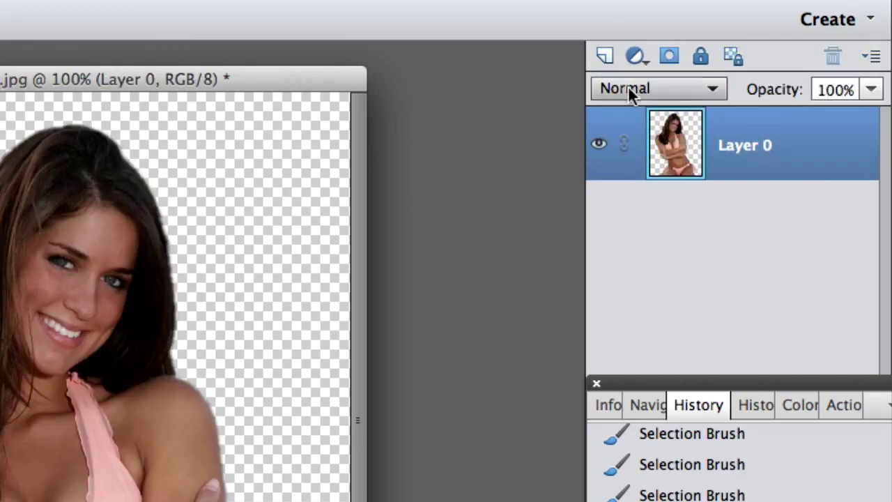
- Add a new Layer 1 below Layer 0 and fill it with white
left_click(605, 58)
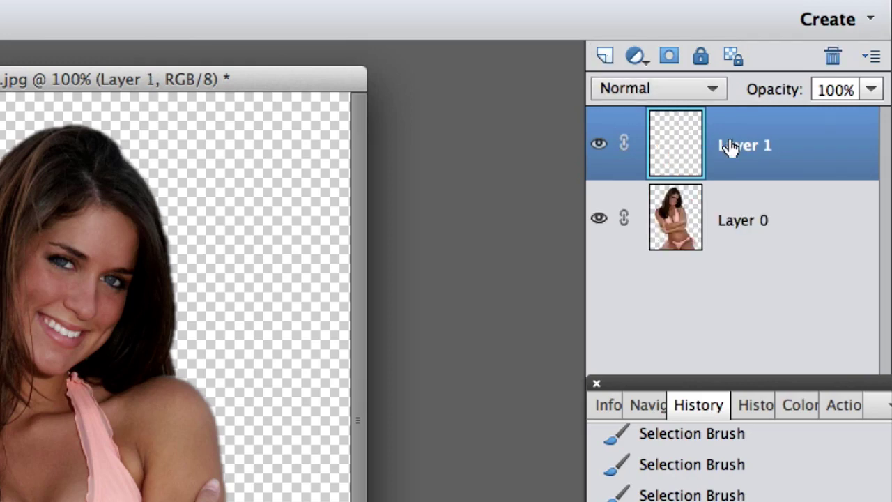
left_click_drag(756, 153, 732, 242)
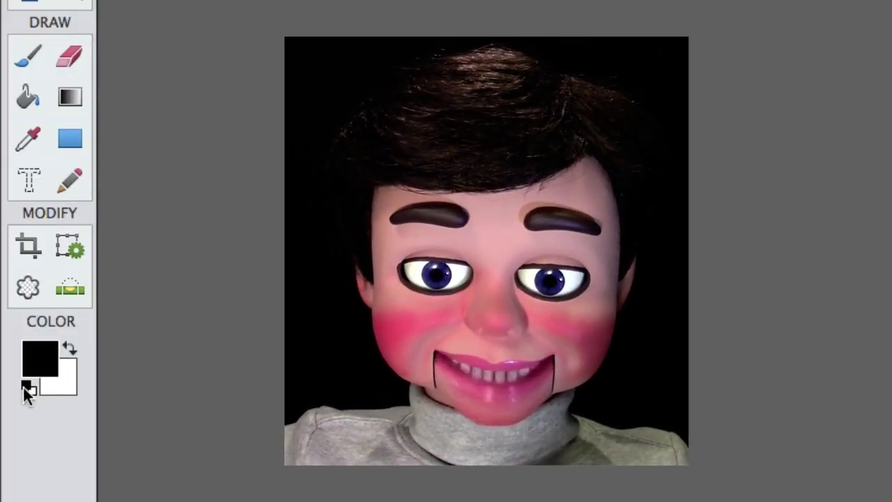
left_click(70, 352)
left_click(70, 352)
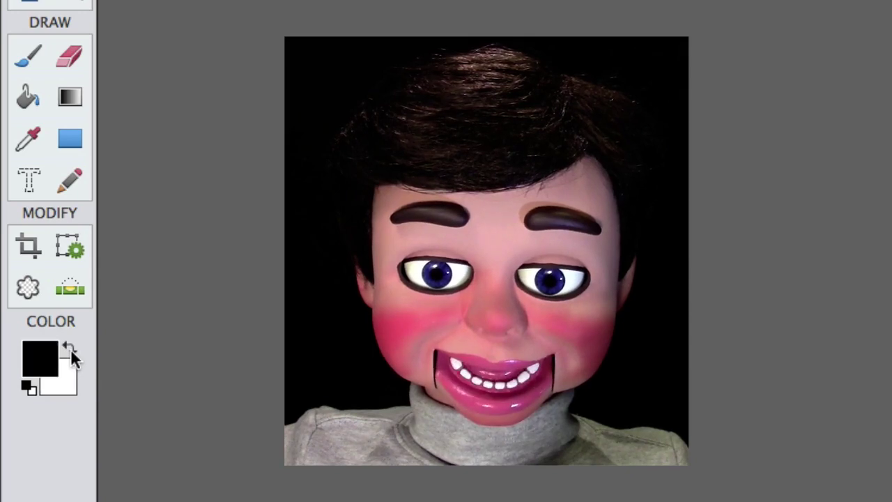
left_click(70, 352)
left_click(69, 352)
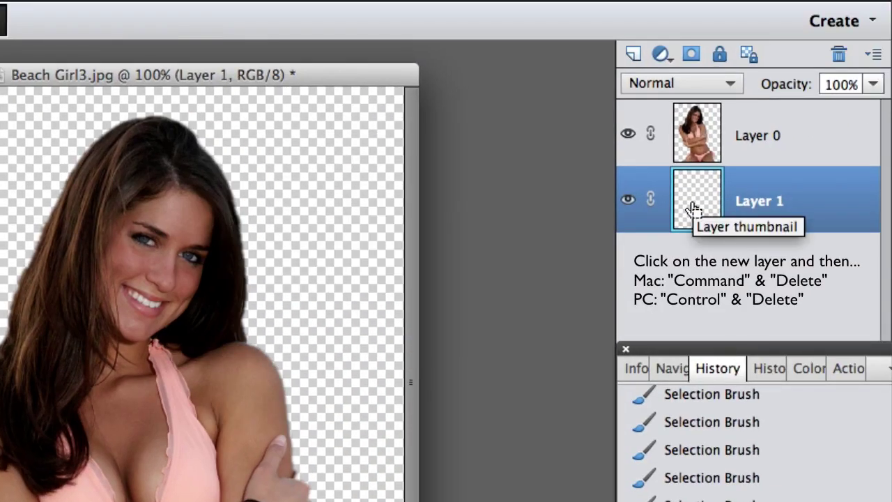
key("super+BackSpace")
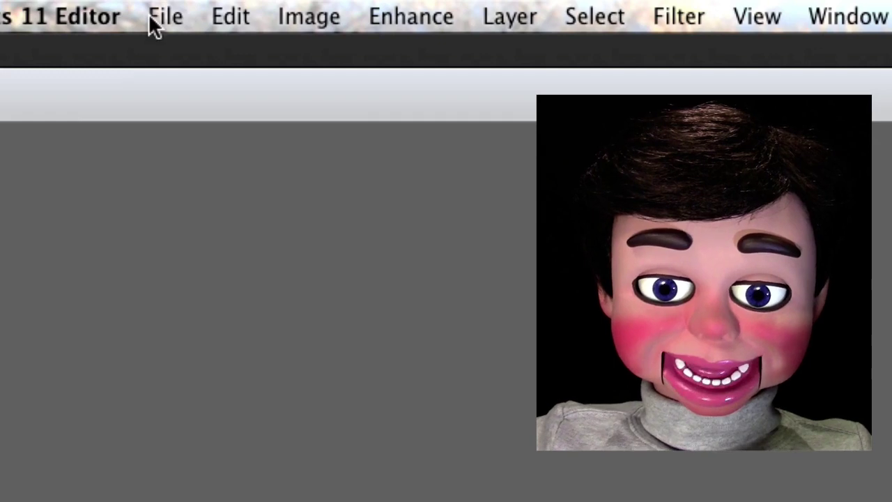
- Save the image to the Desktop as a PNG named 'beach girl 5 w white bg'
left_click(155, 18)
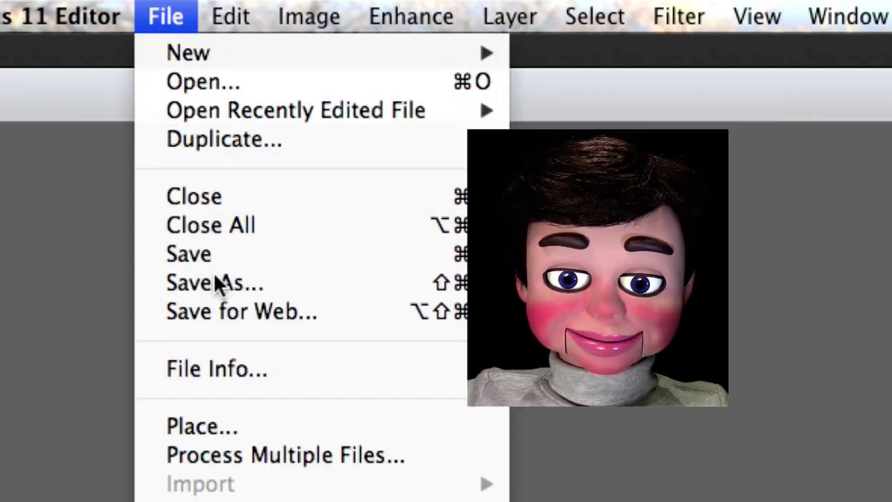
left_click(215, 279)
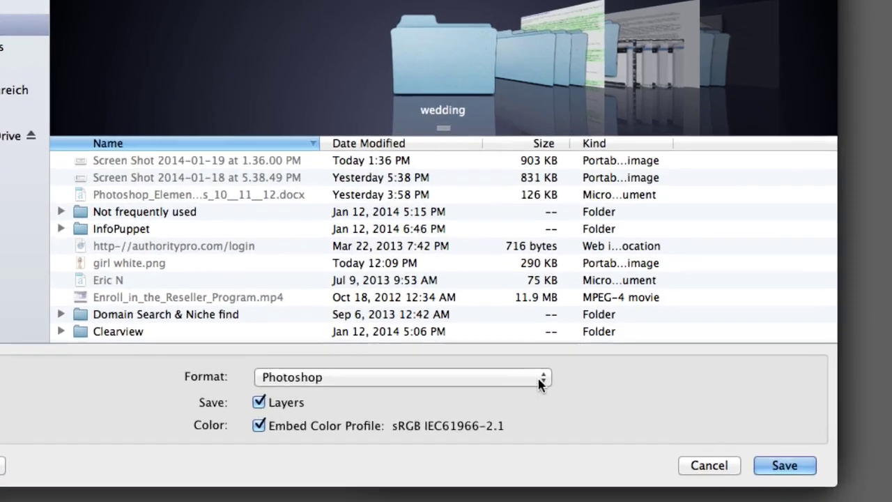
left_click(453, 429)
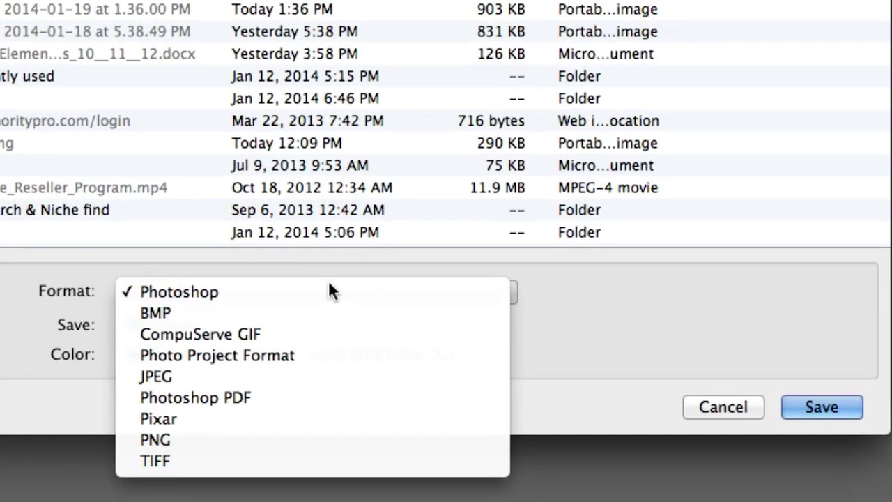
left_click(175, 439)
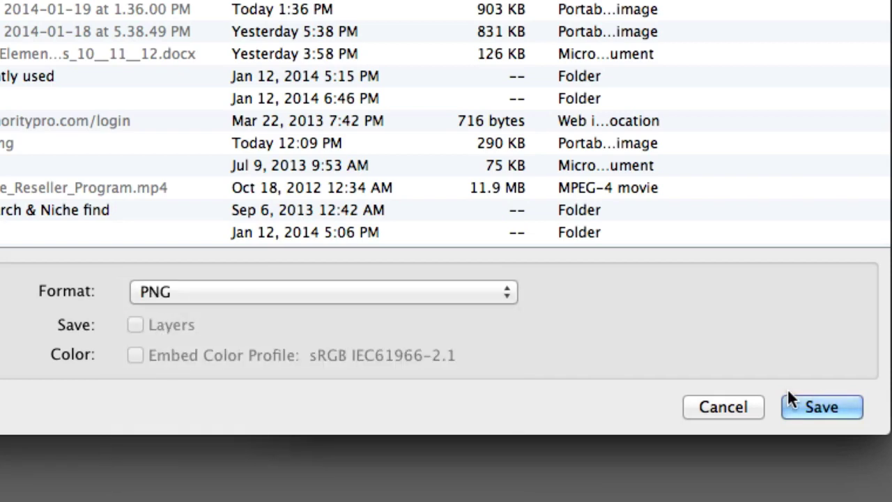
left_click(821, 407)
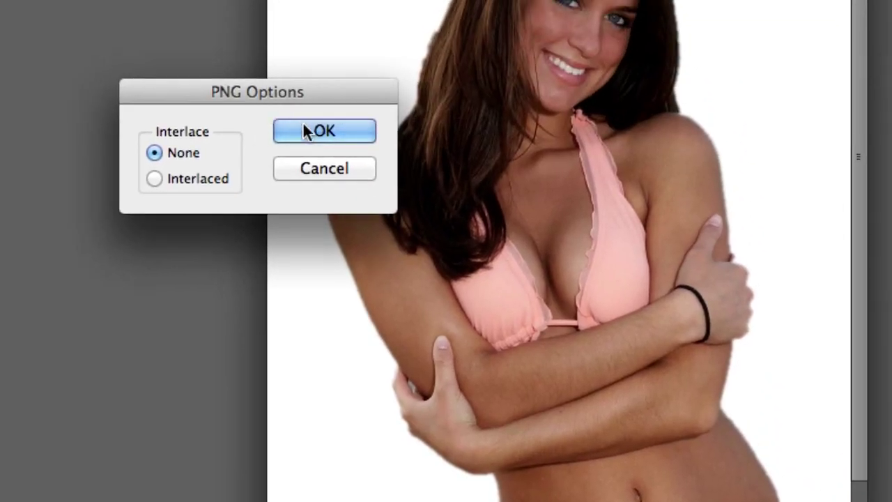
left_click(304, 123)
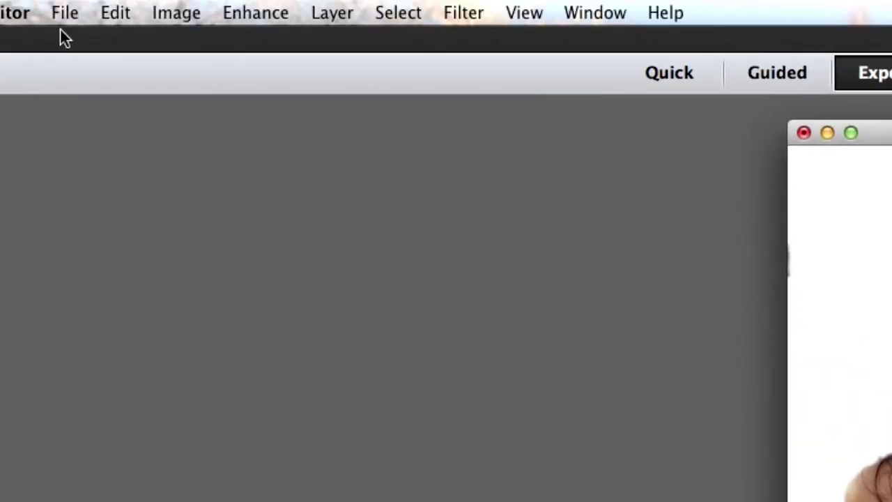
- Open 'beach girl 5 w white bg.png' from the Desktop
left_click(64, 17)
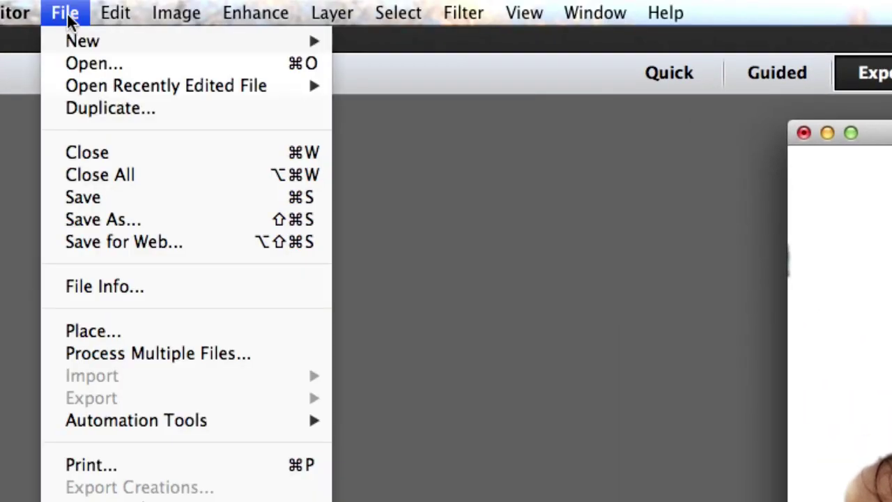
left_click(72, 62)
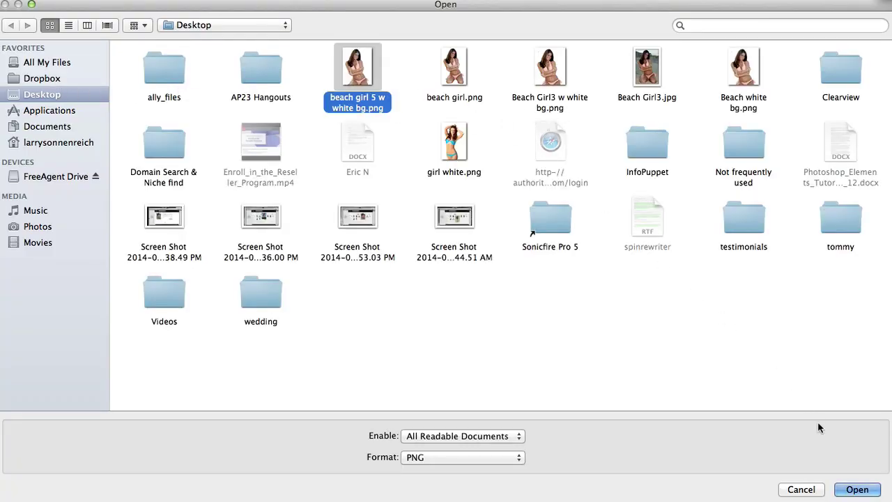
left_click(863, 492)
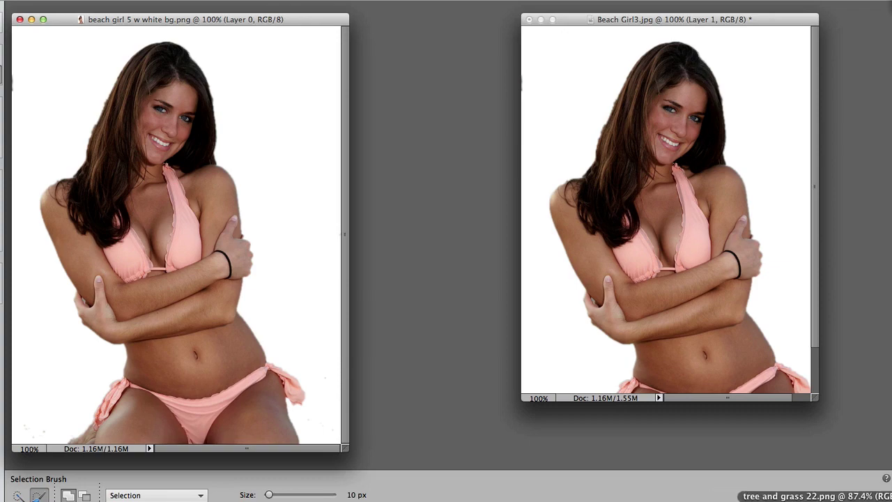
- Bring the tree and grass 22.png landscape window forward and reposition it up and right
left_click(816, 496)
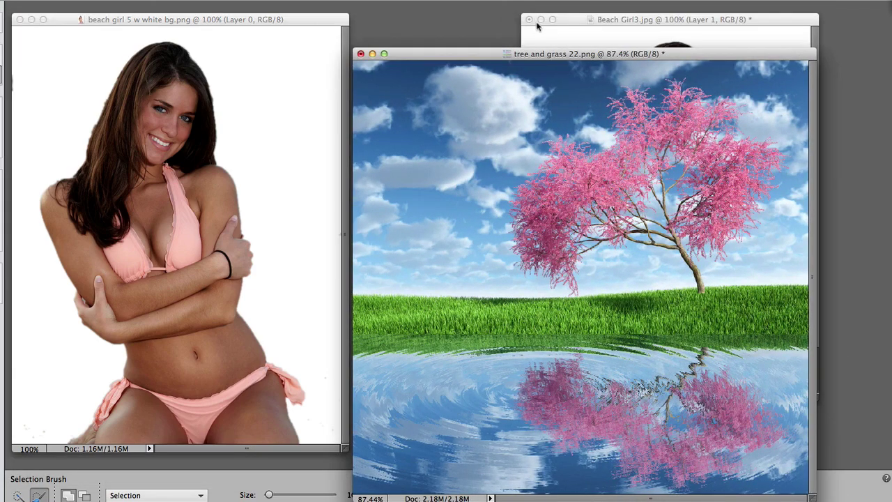
left_click(540, 20)
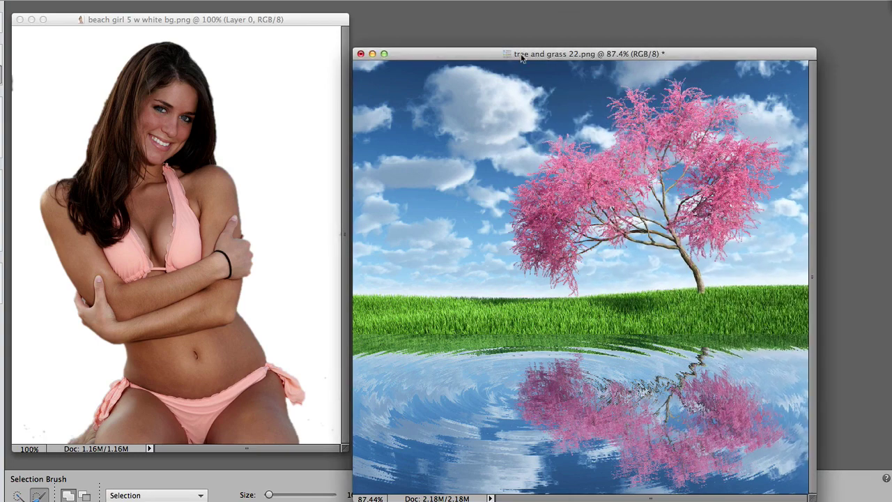
left_click_drag(522, 57, 568, 29)
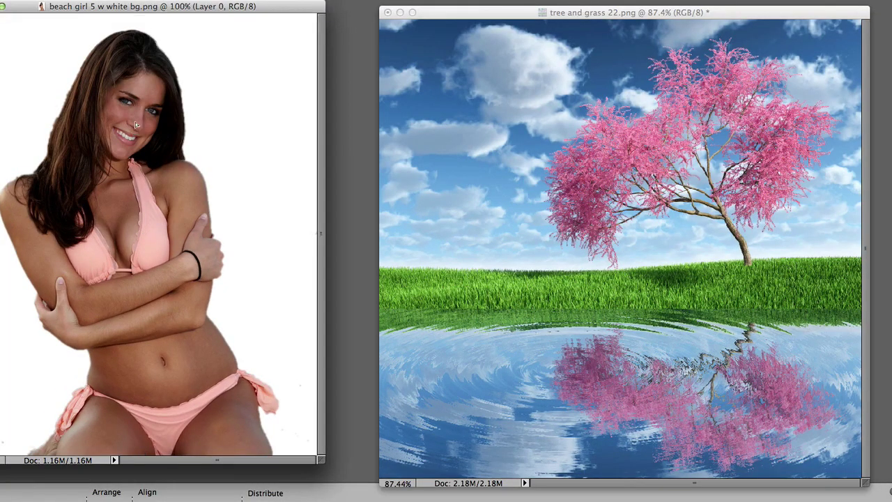
- Drag the woman into the landscape as Layer 1 and enlarge her to canvas height
left_click_drag(136, 124, 591, 168)
left_click_drag(656, 197, 661, 223)
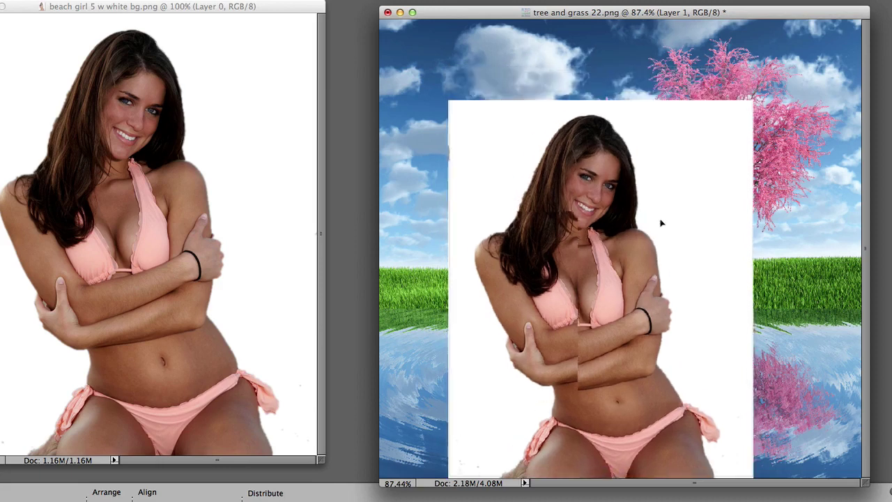
left_click_drag(757, 91, 812, 21)
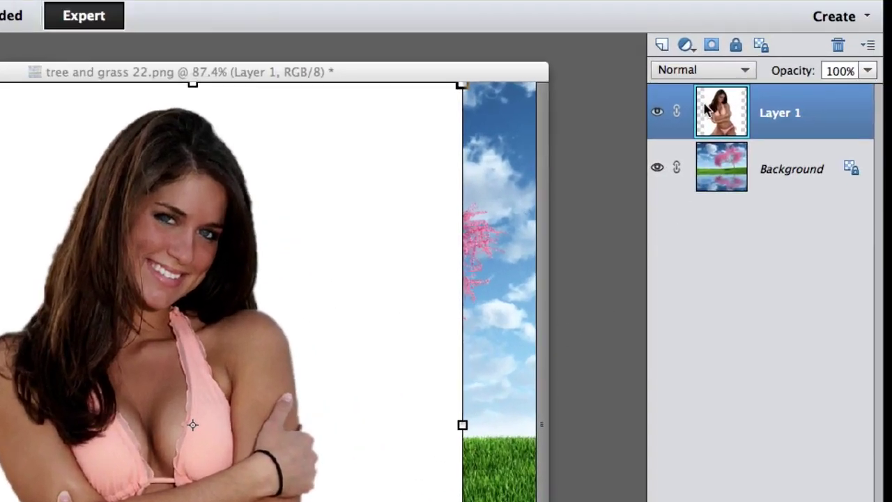
- Set Layer 1's blend mode to Screen and shift the woman slightly to the right
left_click(744, 70)
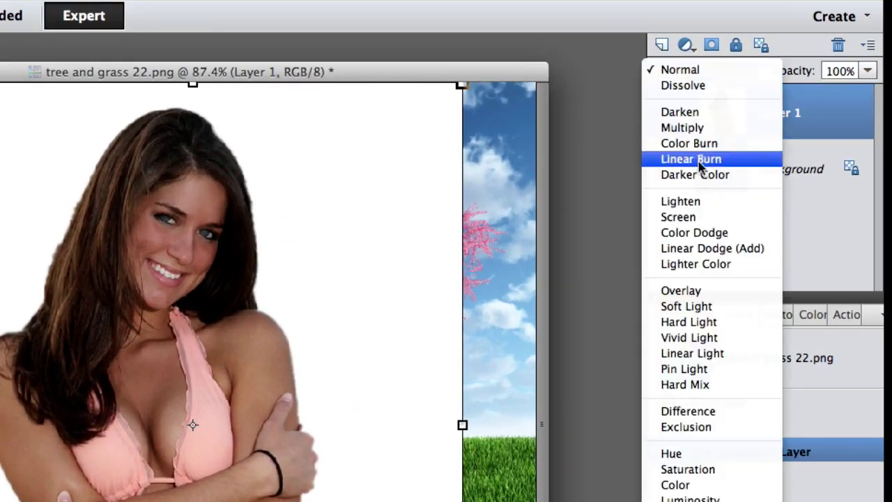
left_click(694, 218)
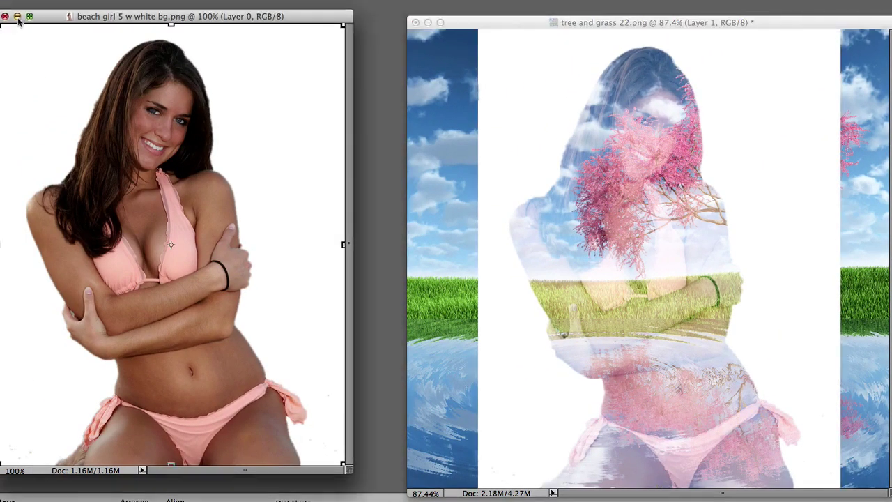
left_click(17, 16)
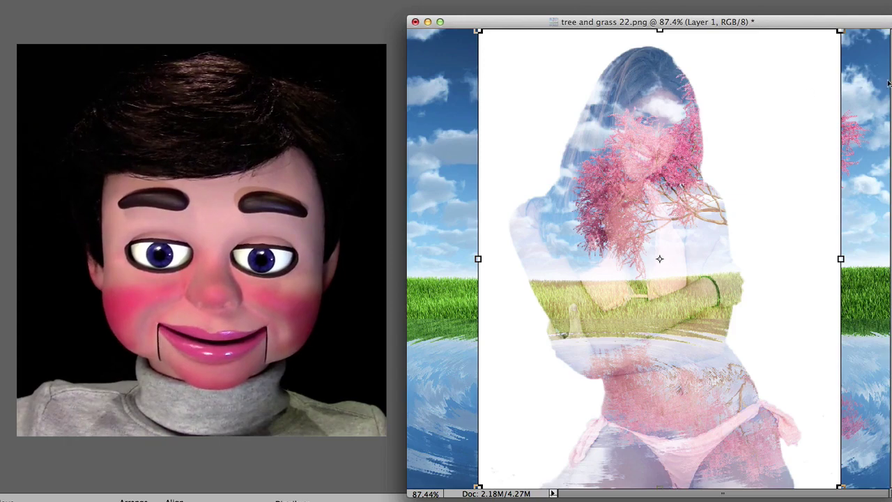
left_click_drag(687, 225, 746, 221)
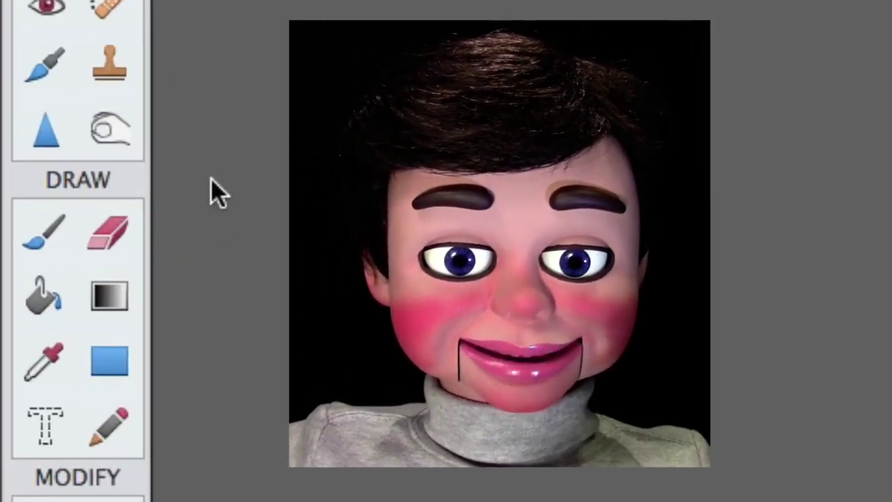
- On Layer 0, use the 5% opacity Eraser to fade the scenery over her face and hair
left_click(114, 245)
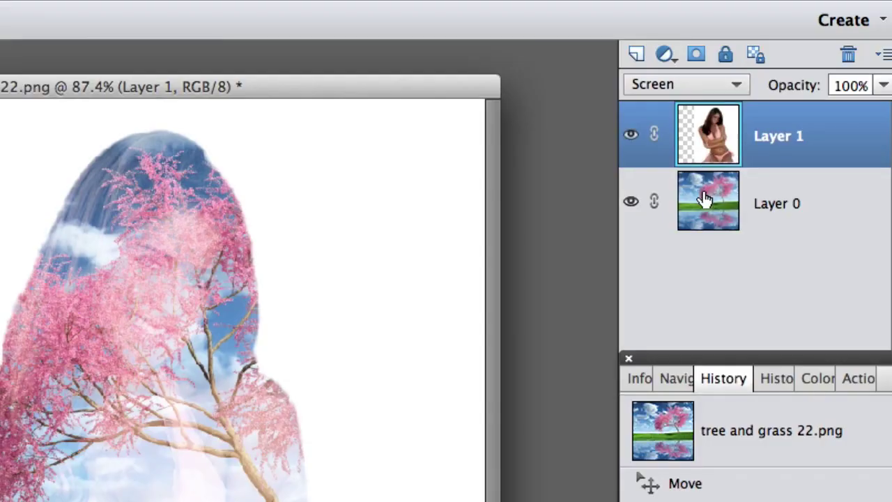
left_click(705, 199)
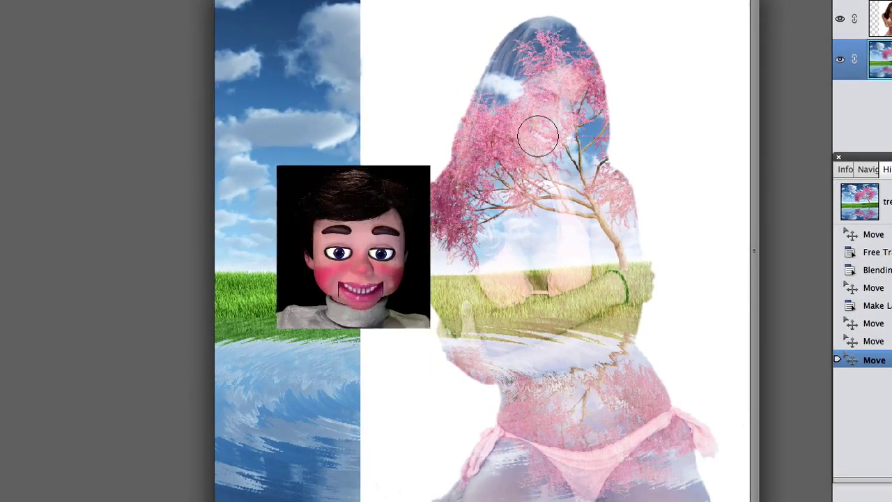
mouse_move(561, 80)
left_mouse_down()
mouse_move(546, 141)
mouse_move(527, 134)
mouse_move(548, 120)
mouse_move(552, 98)
left_mouse_up()
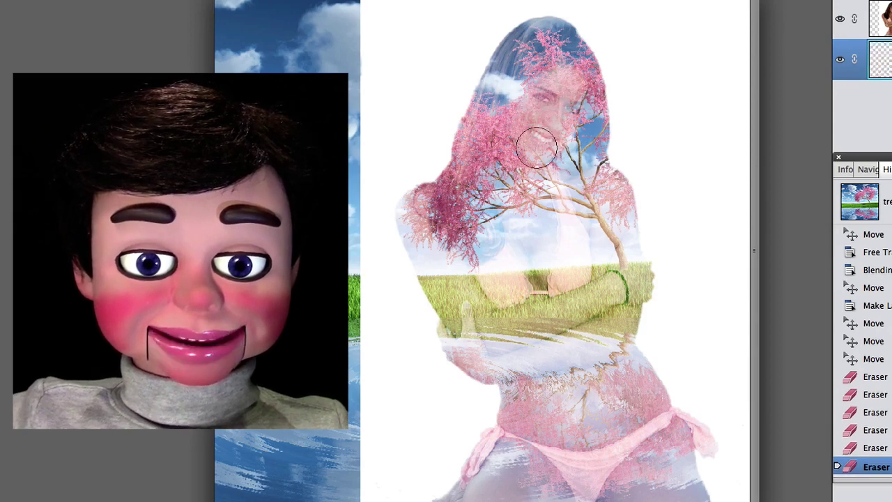
mouse_move(537, 147)
left_mouse_down()
mouse_move(569, 94)
mouse_move(554, 128)
left_mouse_up()
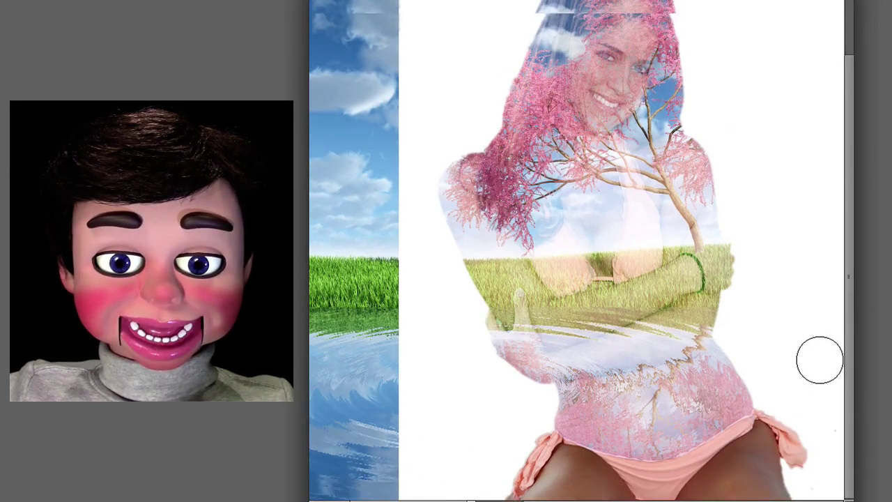
- Zoom the view out to 80%
scroll(794, 368, "down", 2)
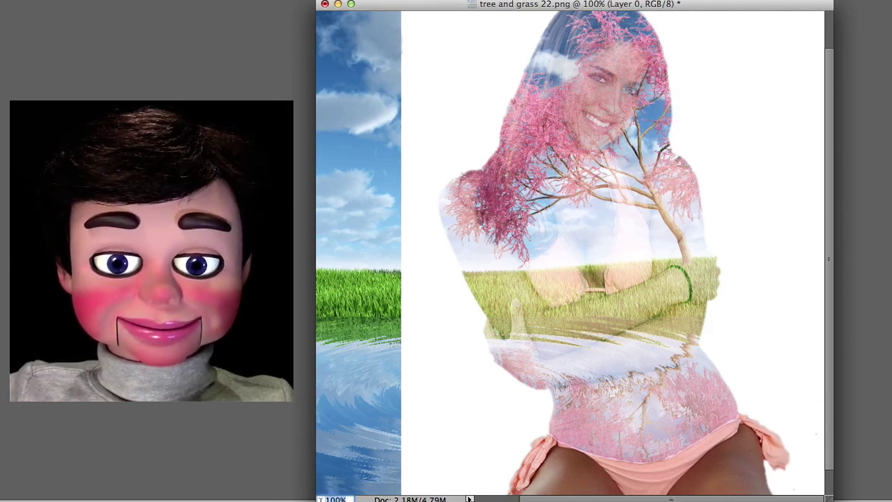
type("80")
key("Return")
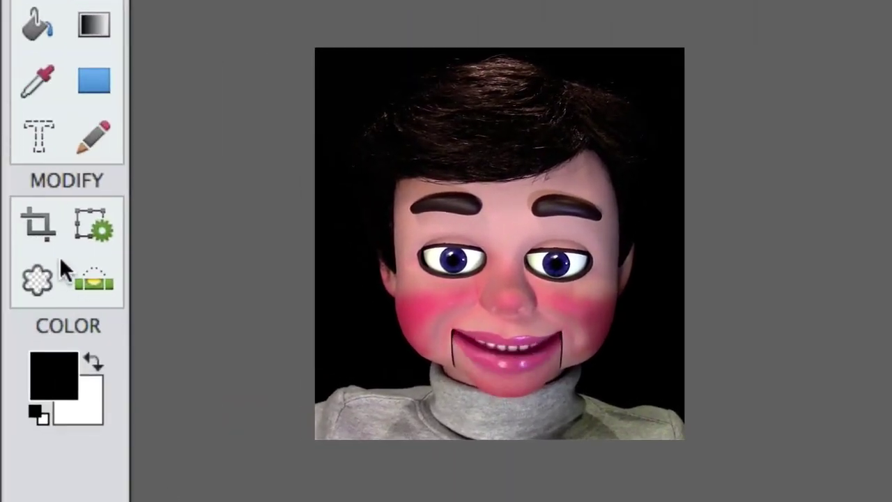
- Crop the canvas around the figure, excluding the left sky-and-grass strip
left_click(43, 224)
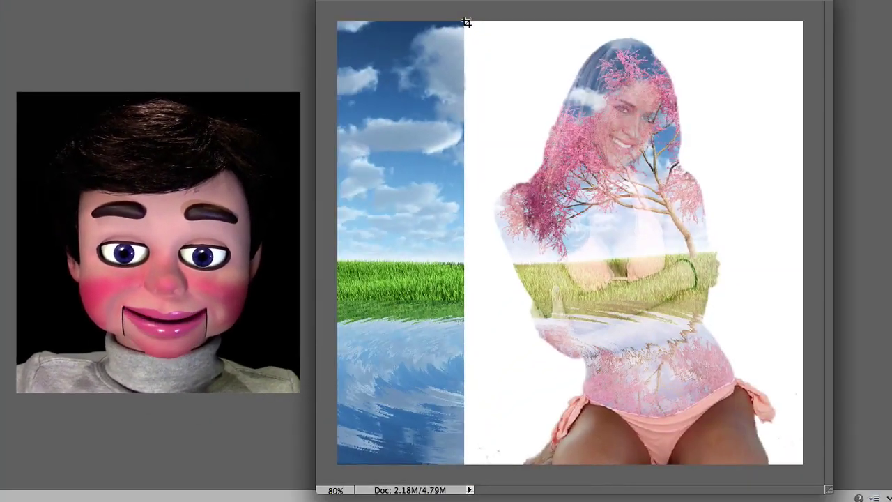
left_click_drag(466, 23, 803, 465)
left_click(757, 477)
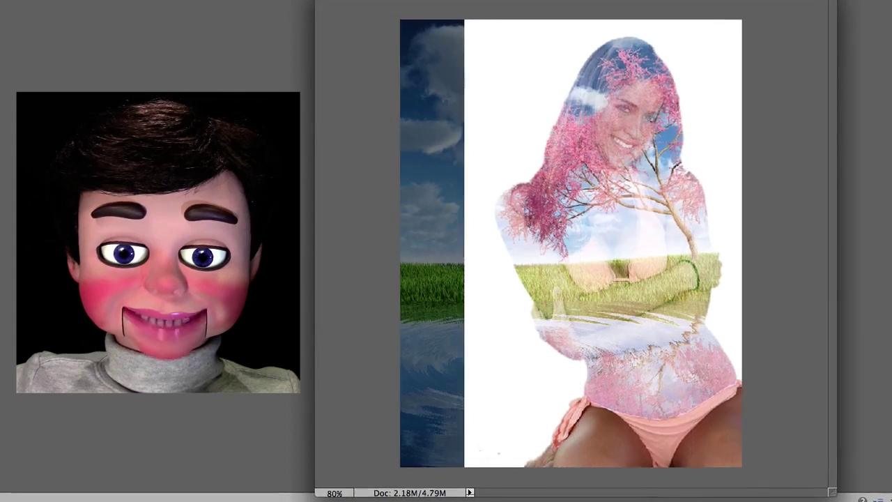